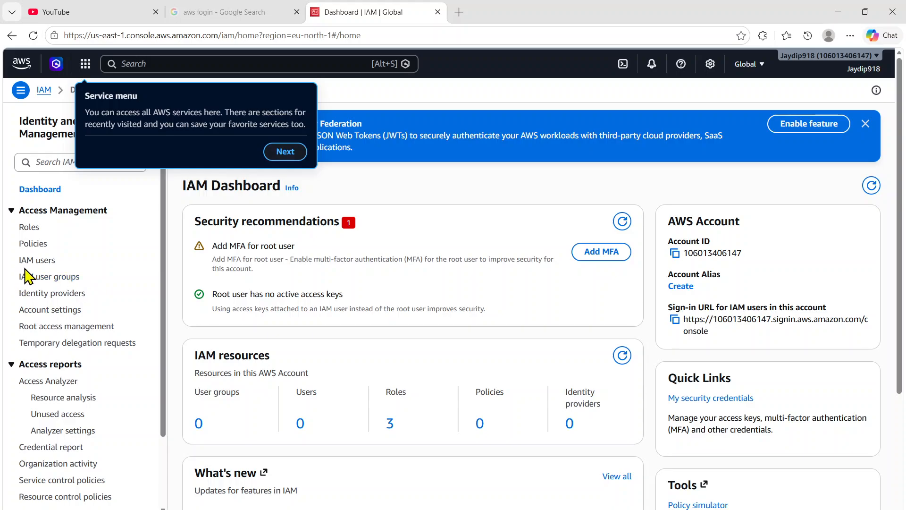
Step: Open the list of IAM users and dismiss the console's introductory tour pop-ups
left_click(35, 265)
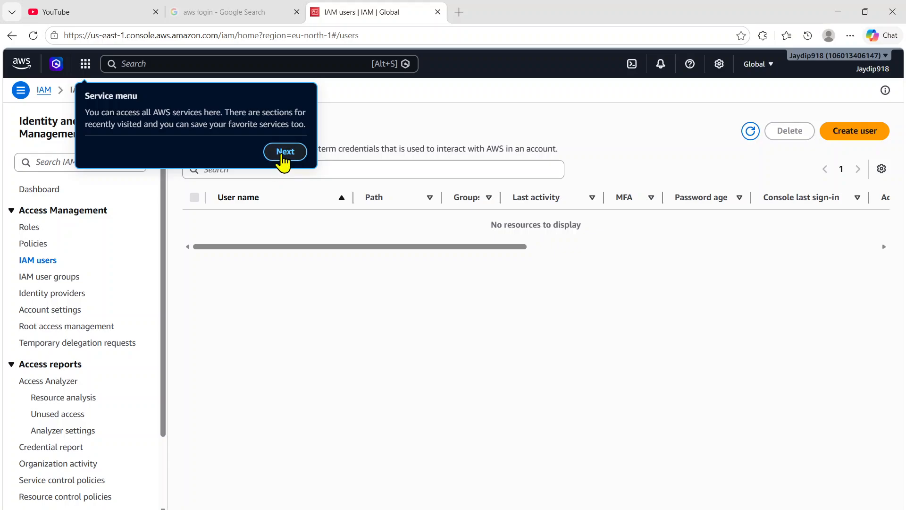
left_click(284, 152)
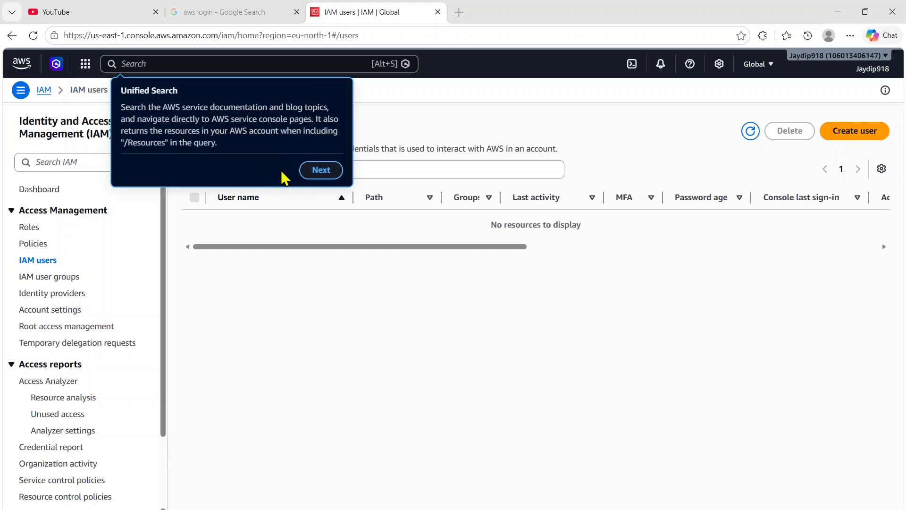
left_click(314, 172)
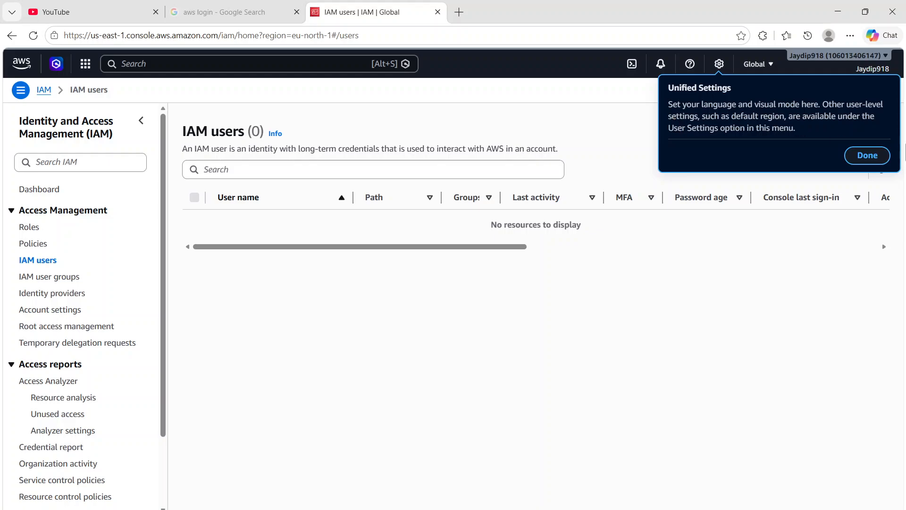
left_click(880, 161)
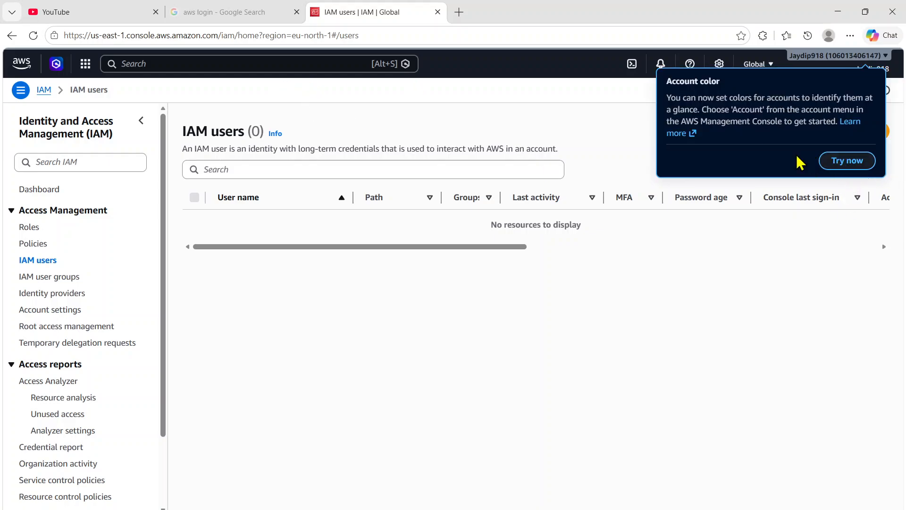
left_click(557, 79)
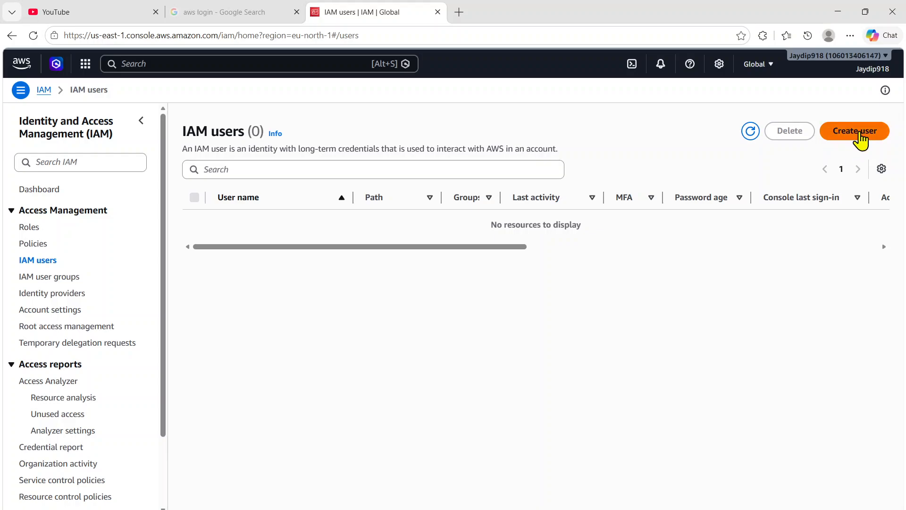
Step: Start creating an IAM user, enter the user's name, and provide access to the AWS Management Console
left_click(855, 131)
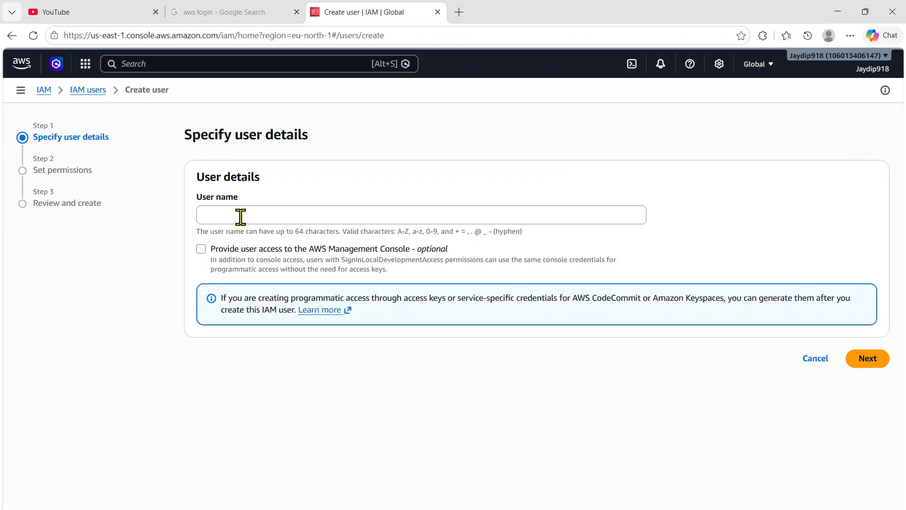
left_click(241, 216)
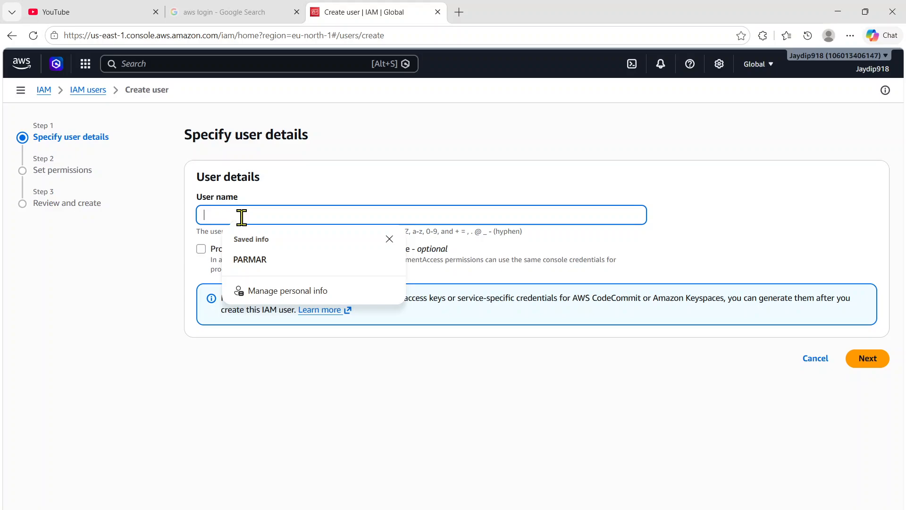
type("Jay")
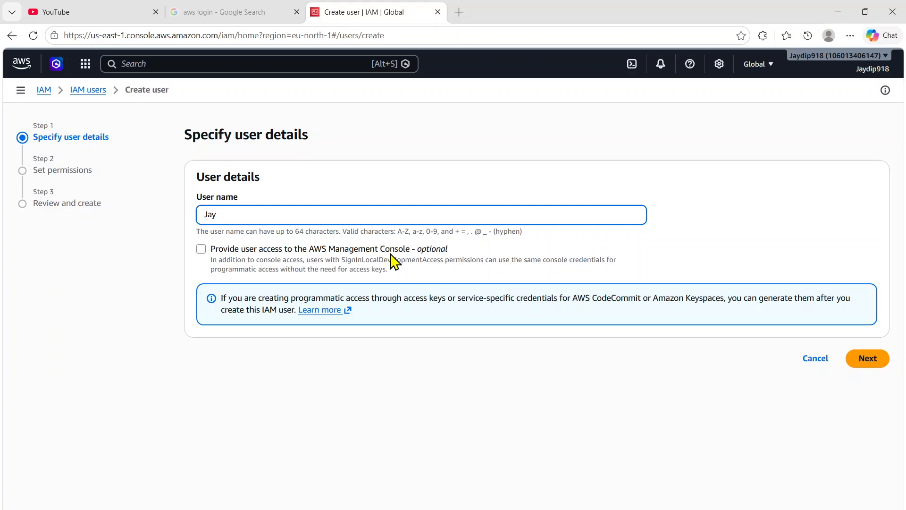
left_click(201, 249)
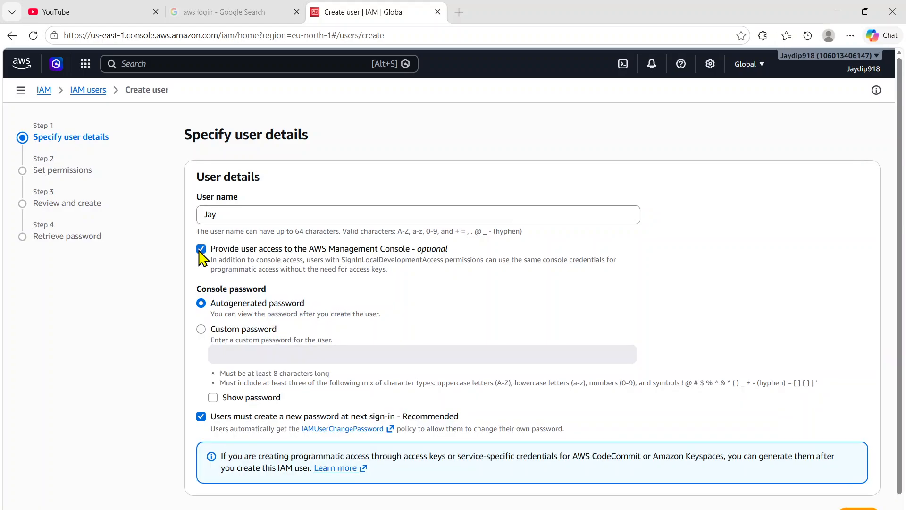
Step: Choose a custom console password, enter the password, and continue to the permissions settings
scroll(283, 250, "down", 1)
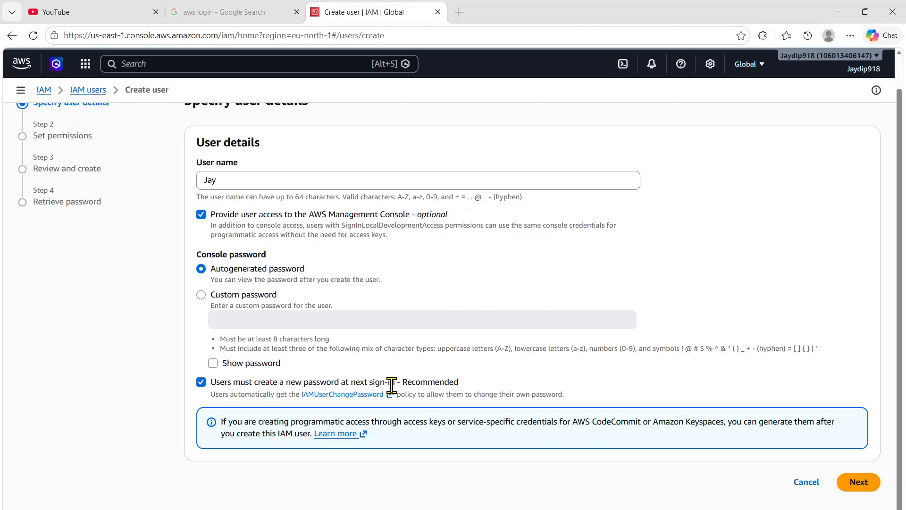
left_click(202, 295)
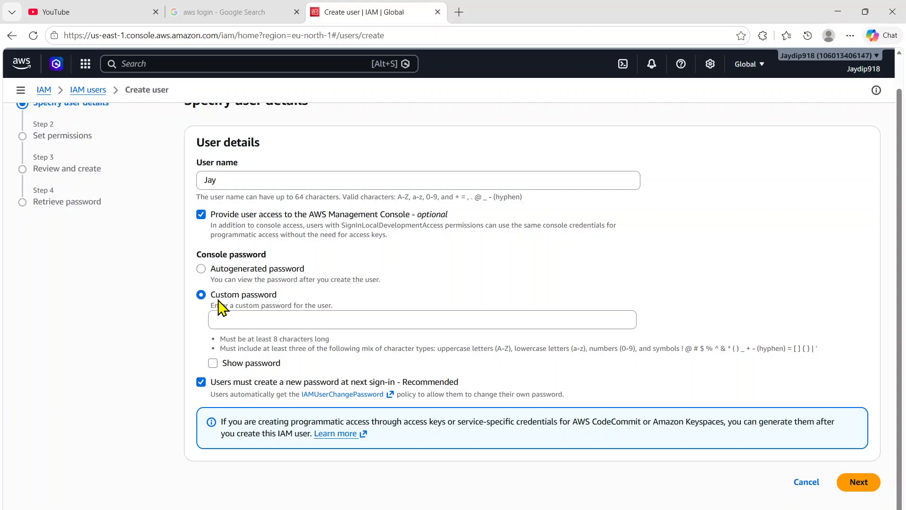
left_click(243, 315)
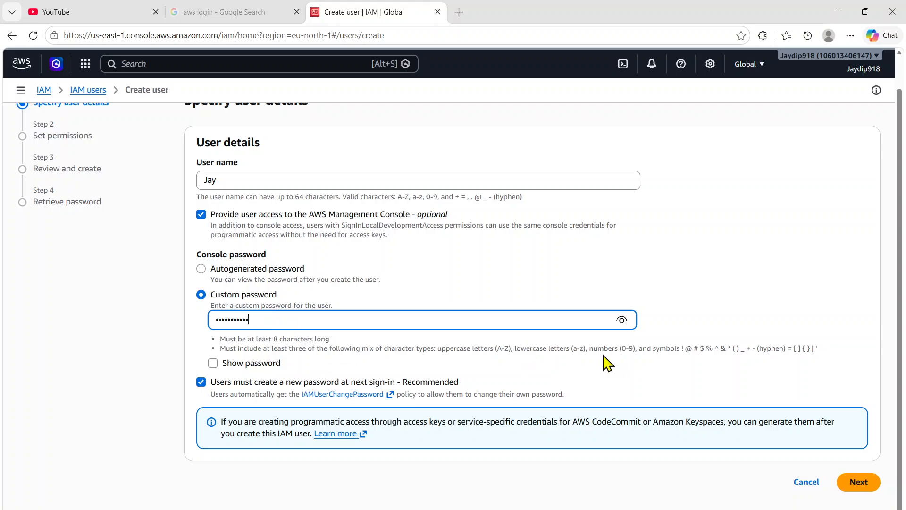
left_click(858, 486)
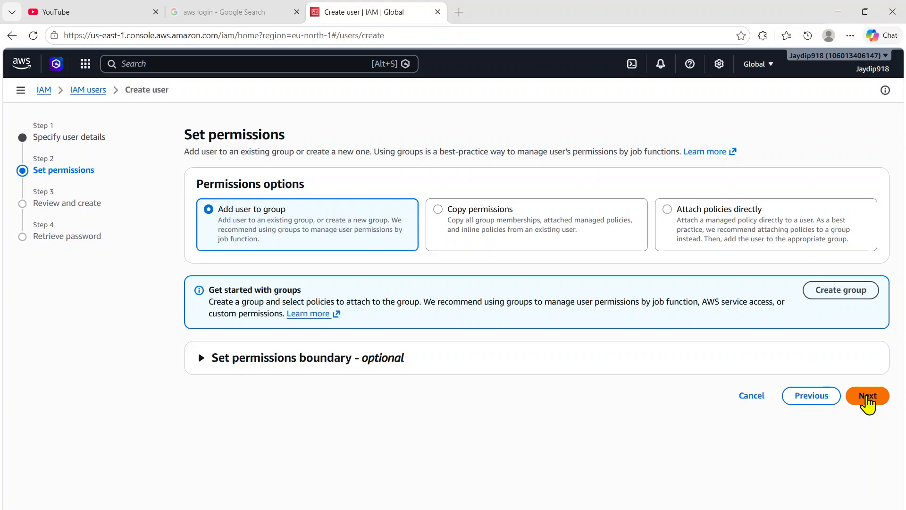
Step: Create the user with the default permissions option, and return to the users list without viewing or downloading the console password
left_click(867, 400)
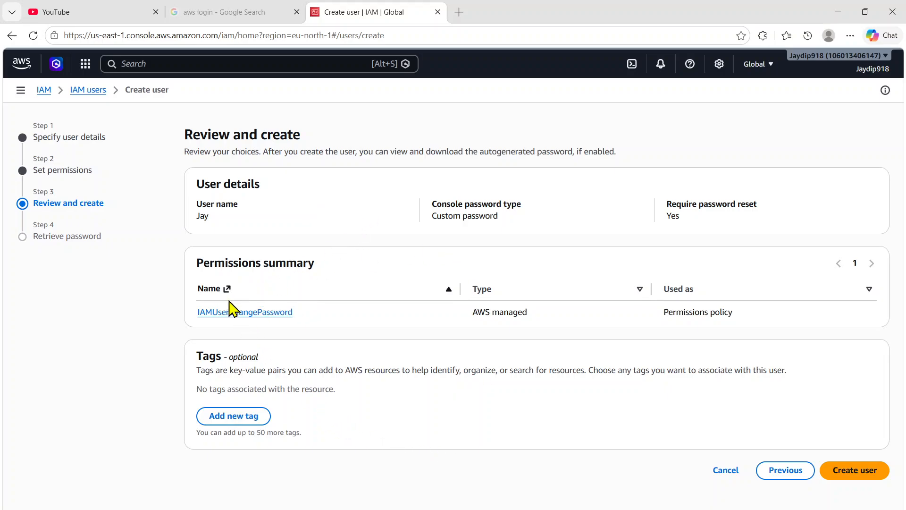
left_click(845, 472)
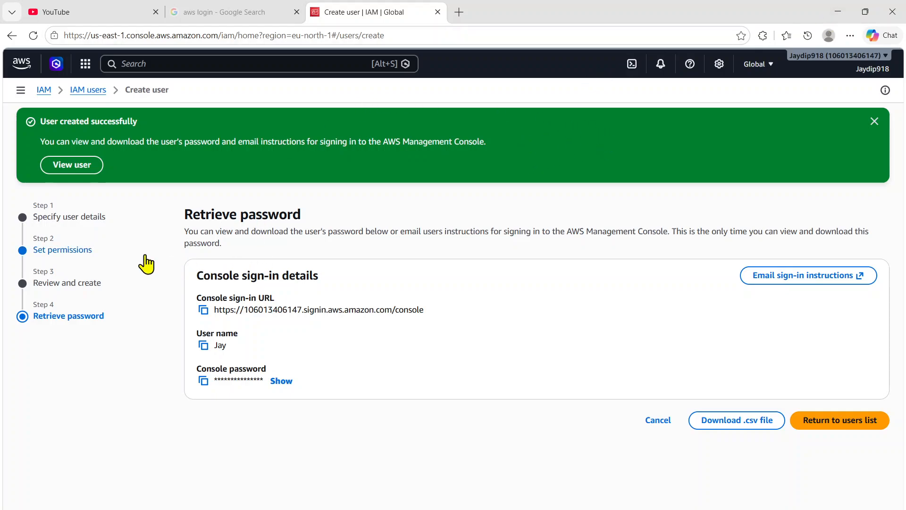
left_click(48, 94)
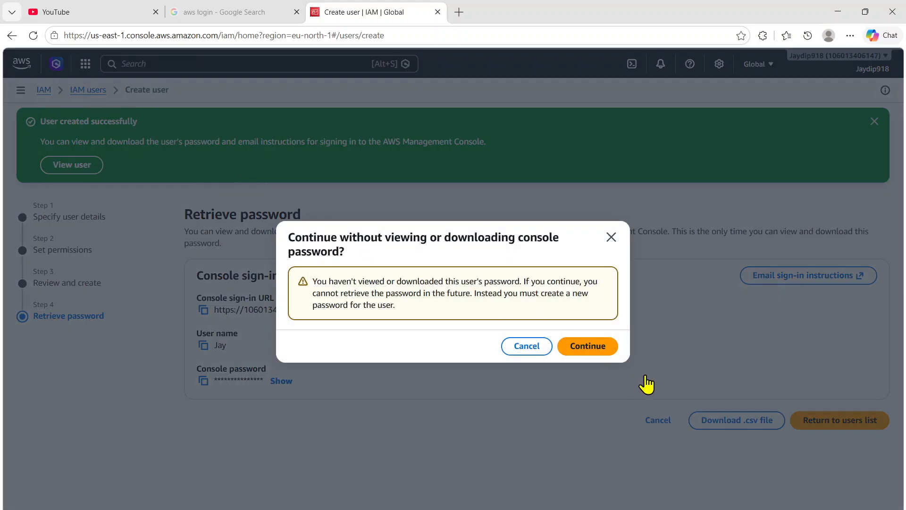
left_click(529, 350)
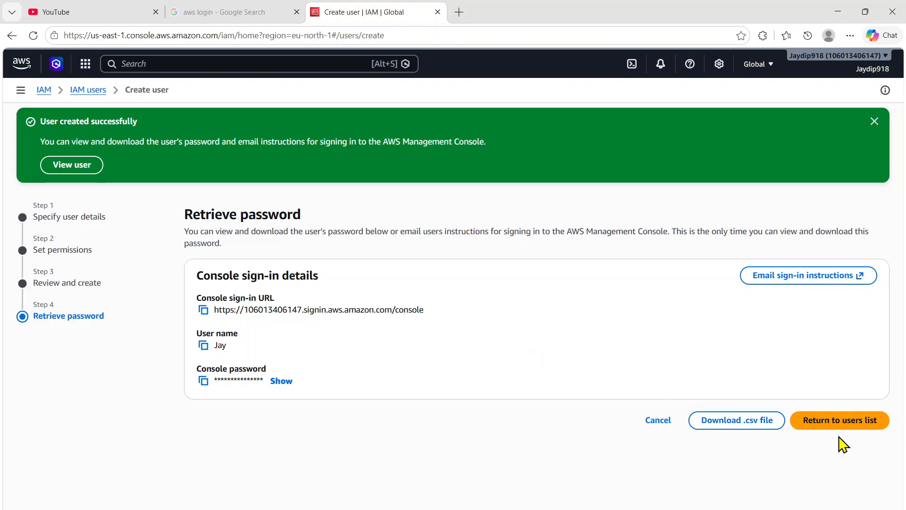
left_click(834, 421)
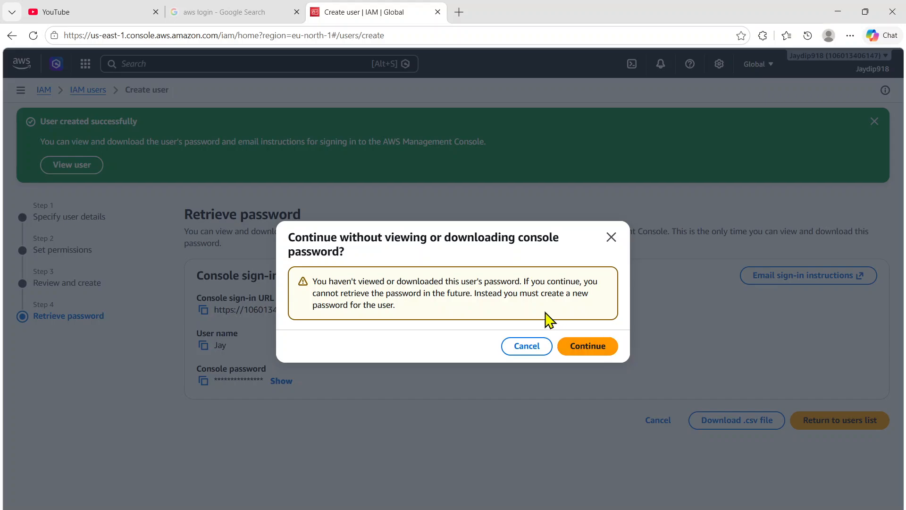
left_click(596, 350)
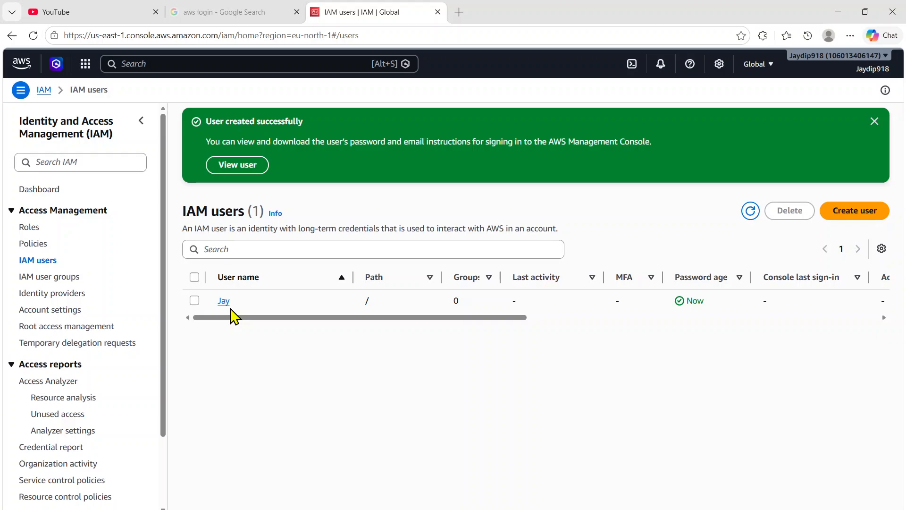
Step: Start a new IAM user group named AWS-Admin and select the newly created user as its member
left_click(44, 280)
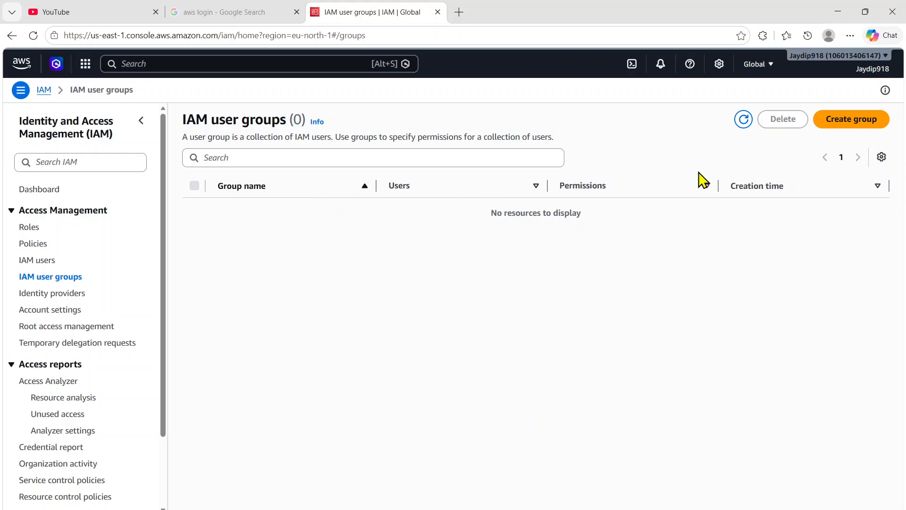
left_click(831, 130)
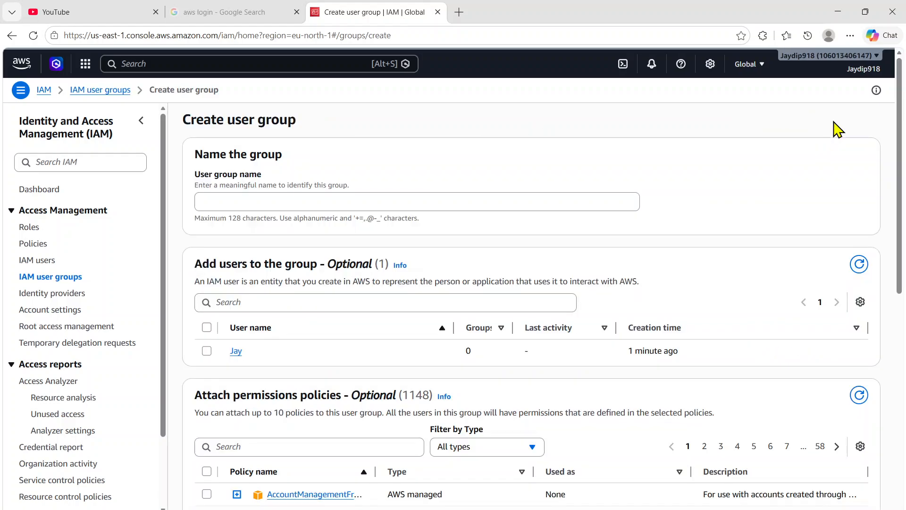
left_click(241, 200)
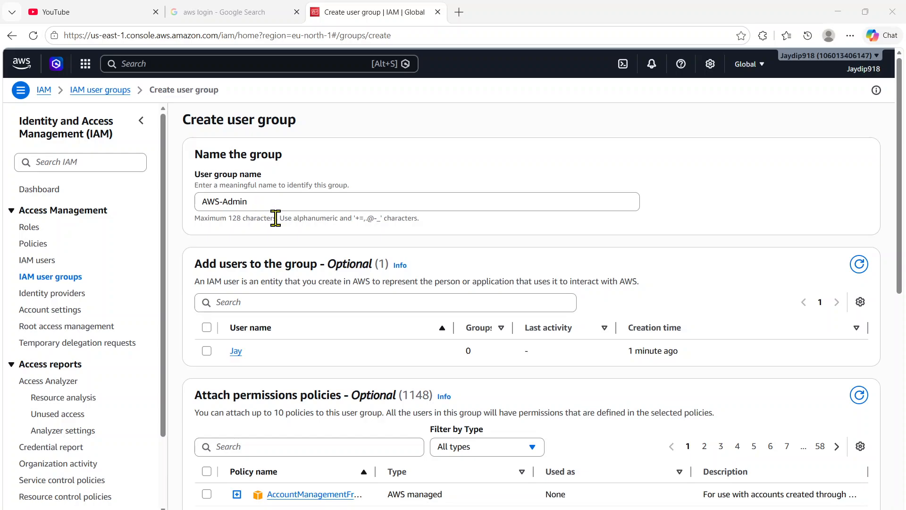
left_click(206, 351)
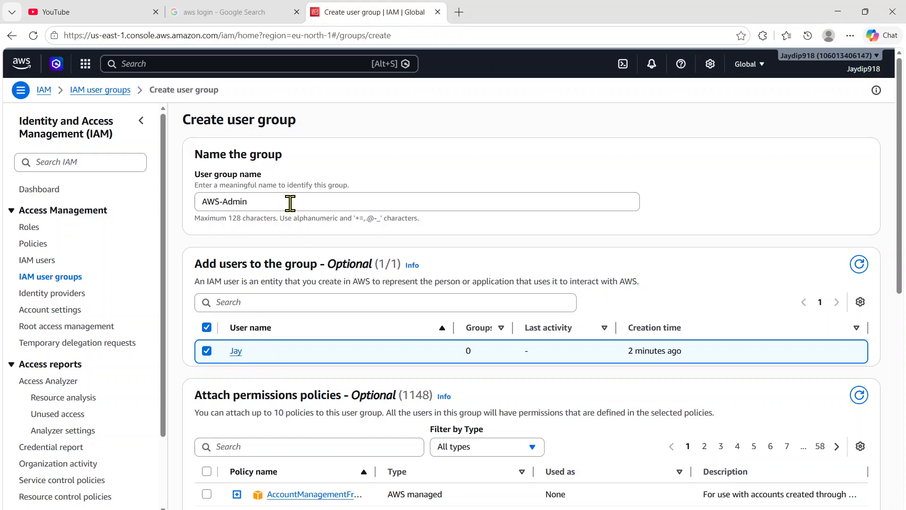
Step: Look through the permissions policies and create the AWS-Admin user group without attaching any policy
scroll(387, 215, "down", 1)
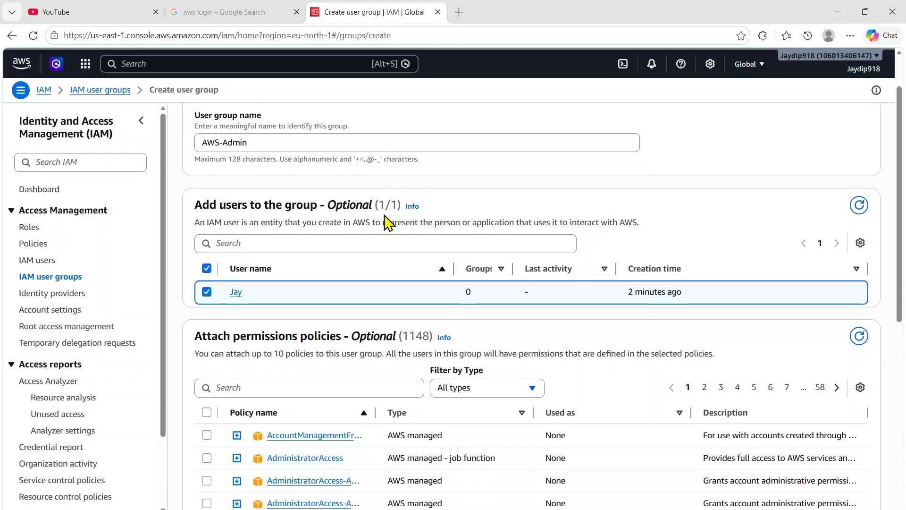
scroll(476, 208, "down", 5)
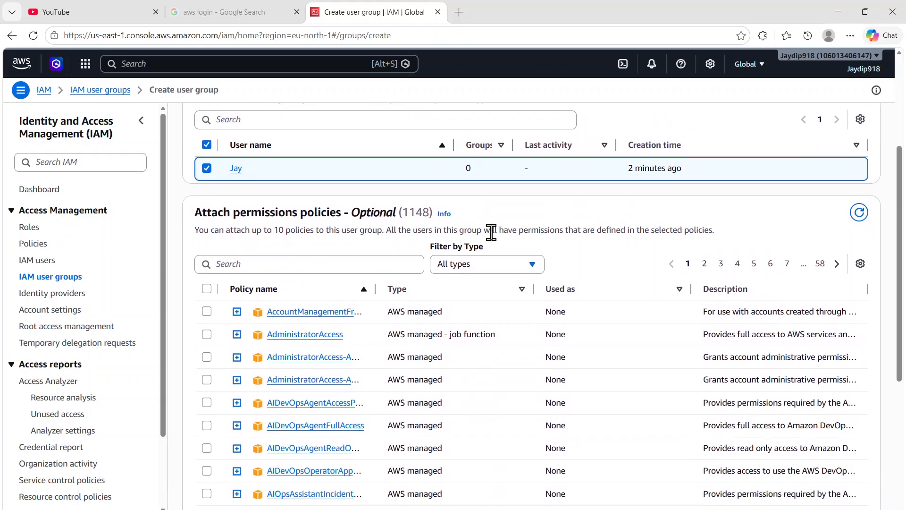
scroll(413, 255, "up", 1)
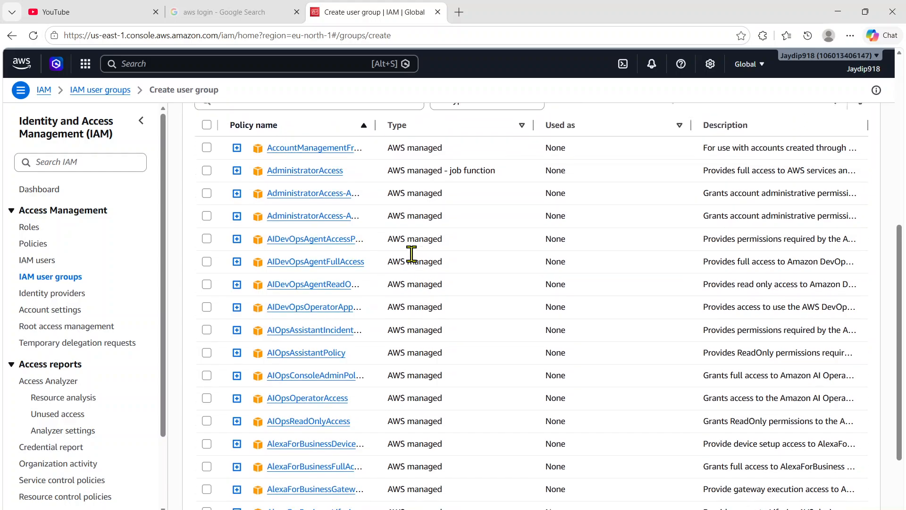
scroll(269, 233, "up", 2)
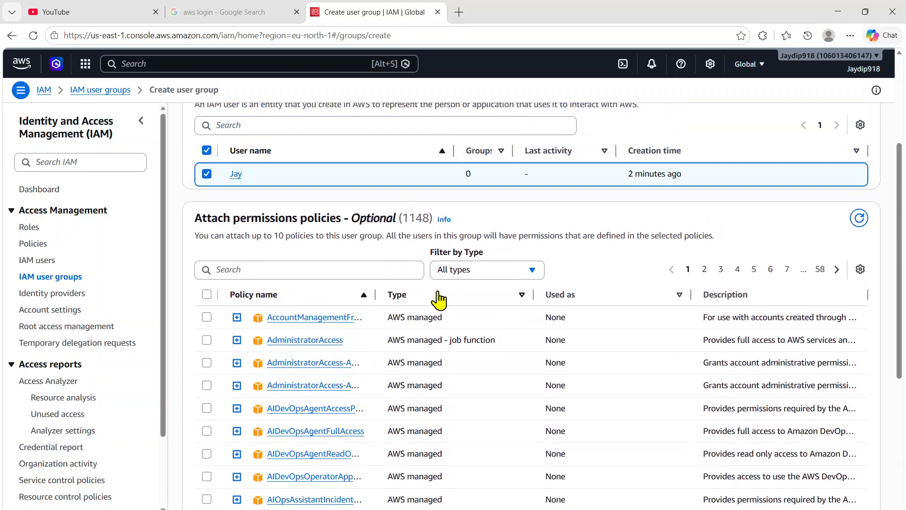
left_click_drag(901, 208, 886, 385)
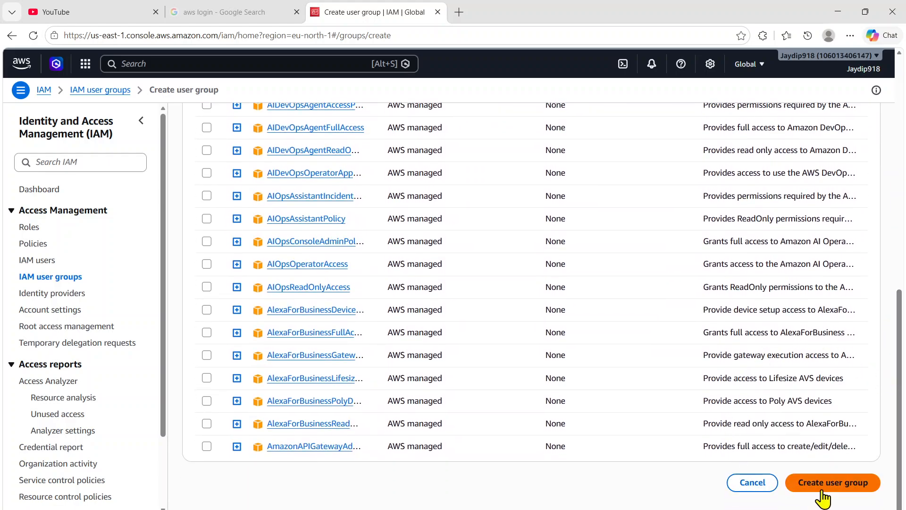
left_click(837, 484)
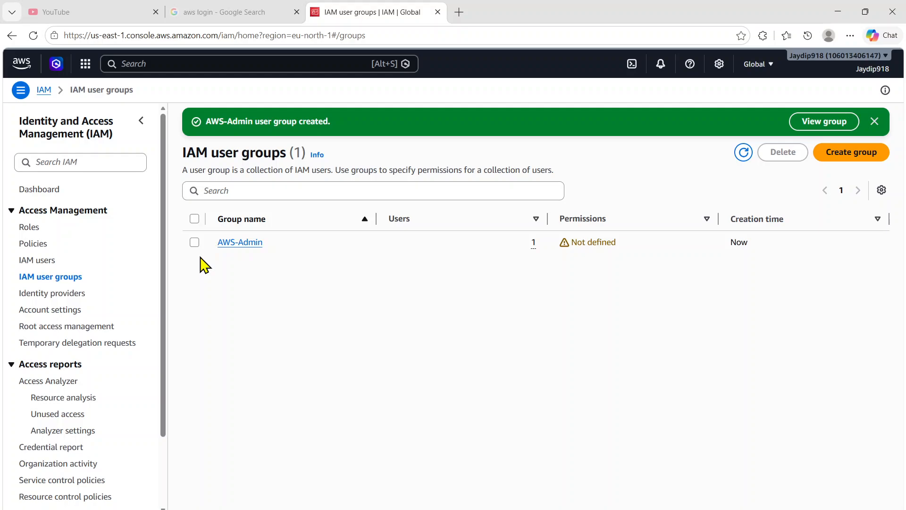
Step: Open the AWS-Admin group, check which other users can be added, and return to the group's details
left_click(241, 243)
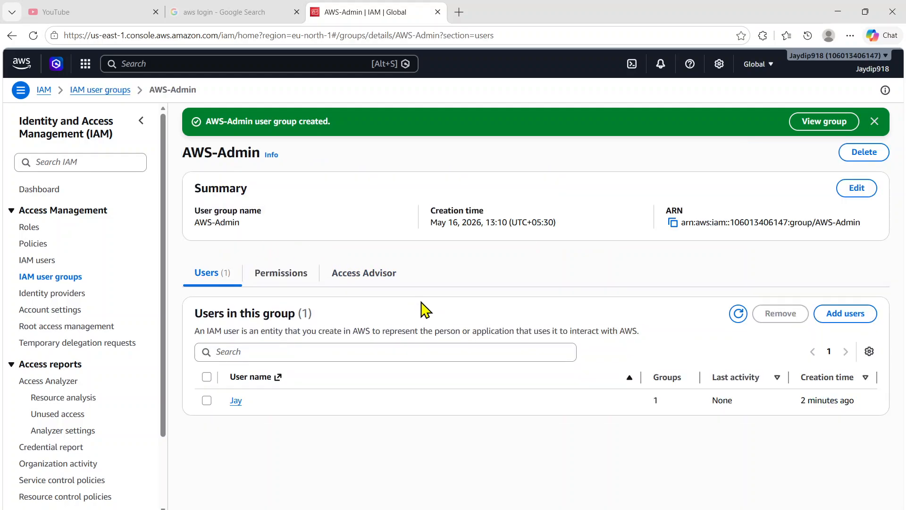
left_click(863, 326)
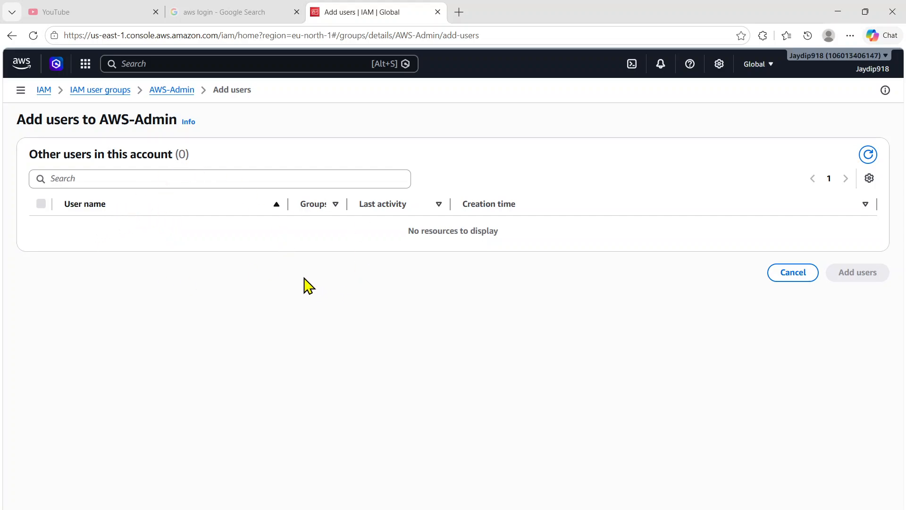
left_click(173, 91)
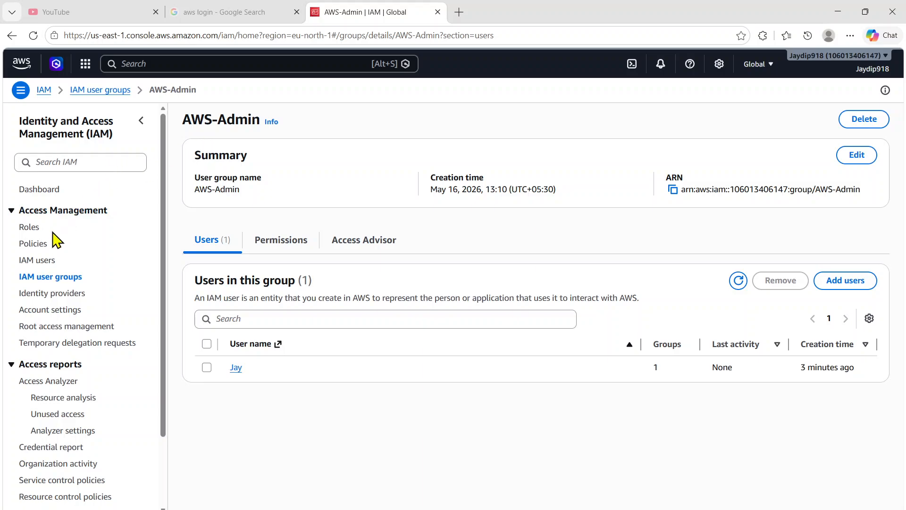
Step: Check the new user in the IAM users list and return to the IAM dashboard
left_click(39, 260)
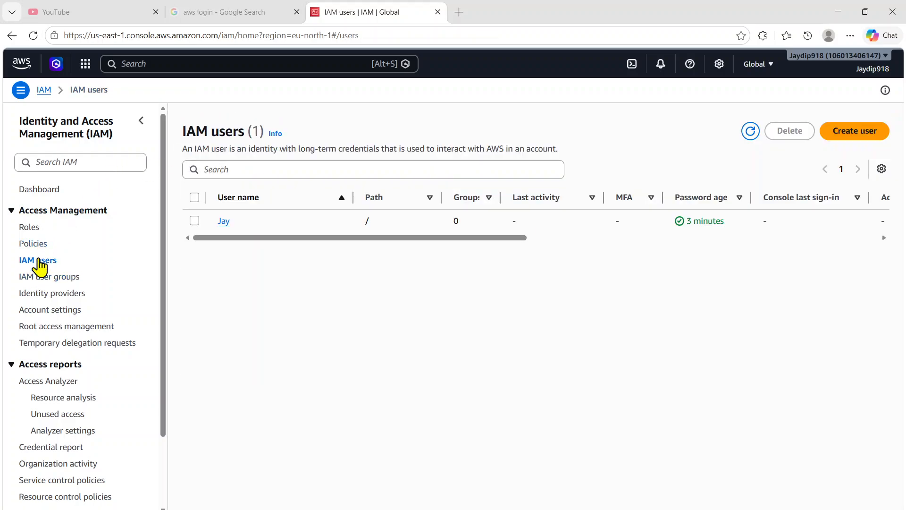
left_click(223, 221)
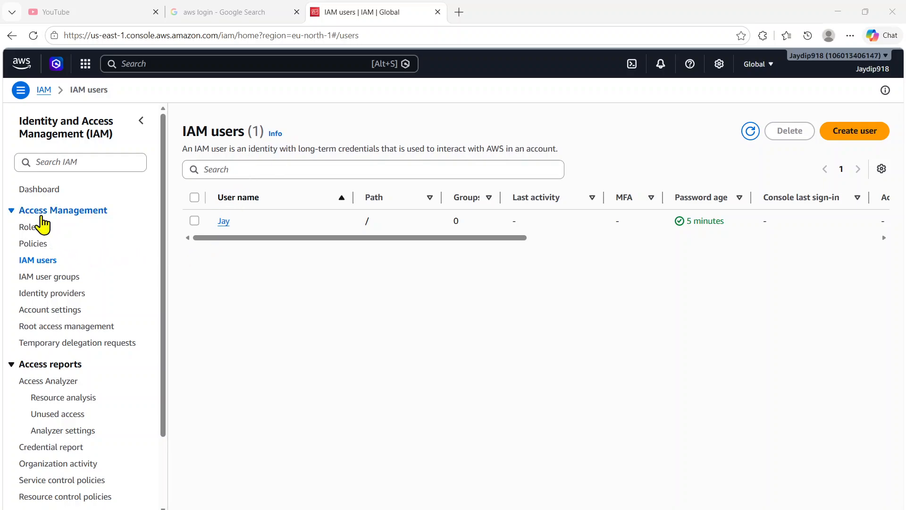
left_click(40, 192)
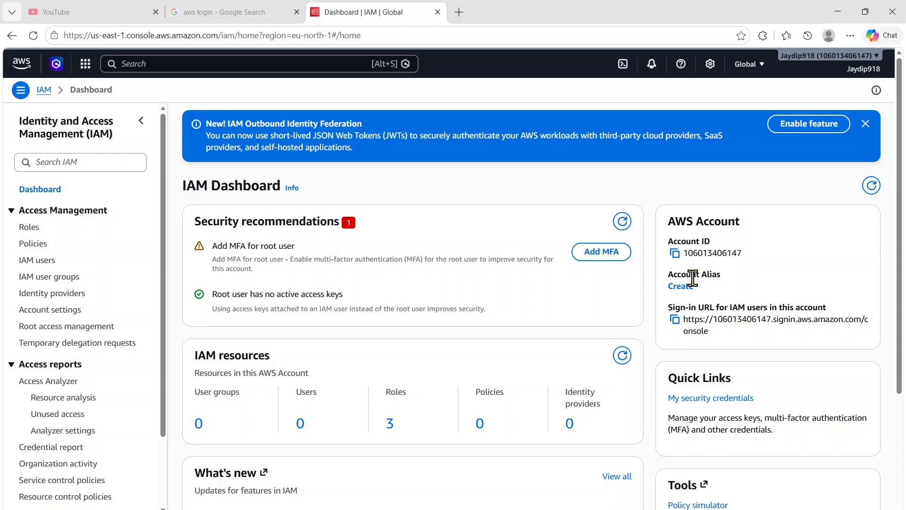
Step: Start creating an account alias for the AWS account from the IAM dashboard
left_click(681, 287)
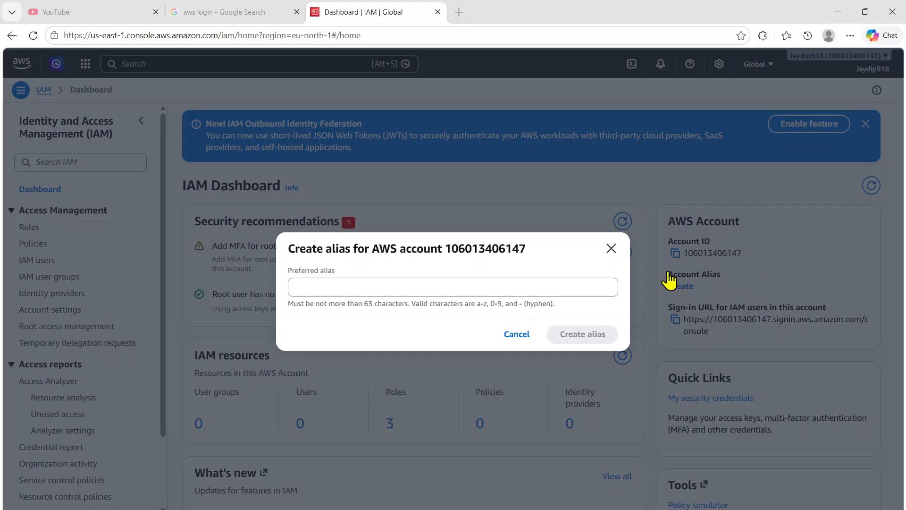
left_click(476, 286)
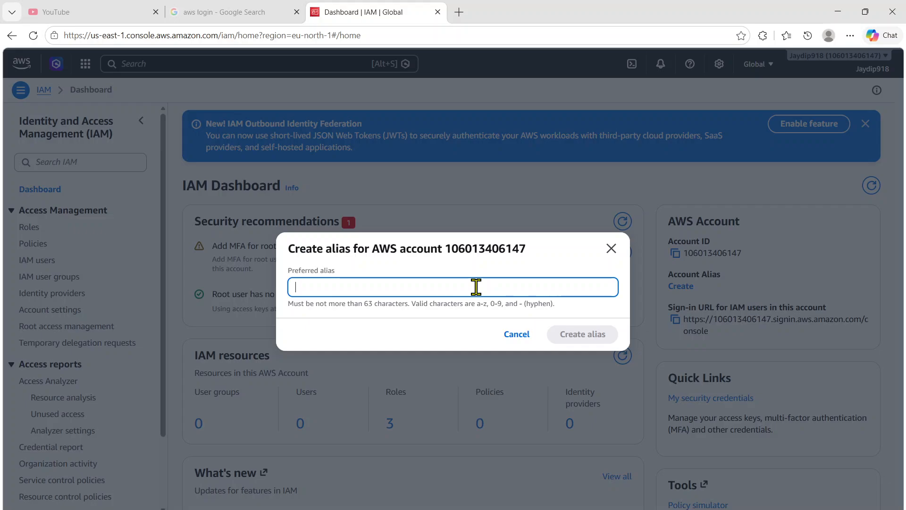
type("AWS")
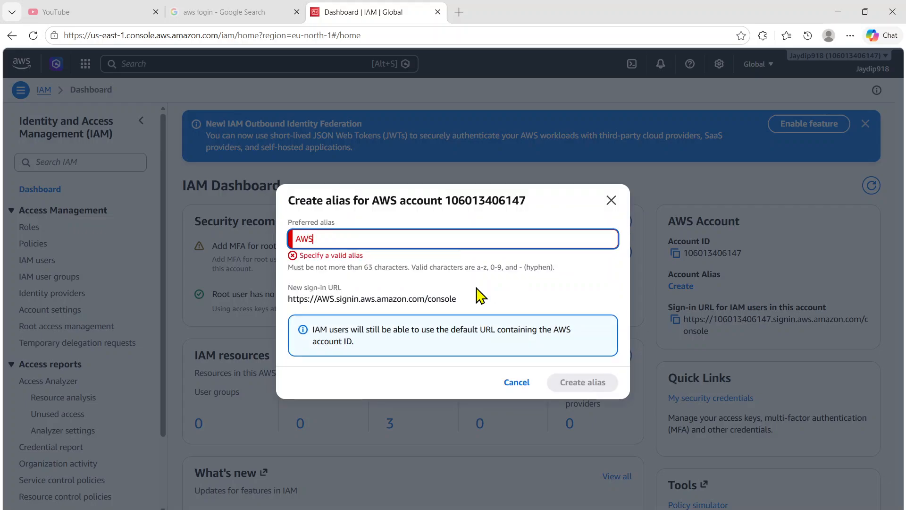
type("-")
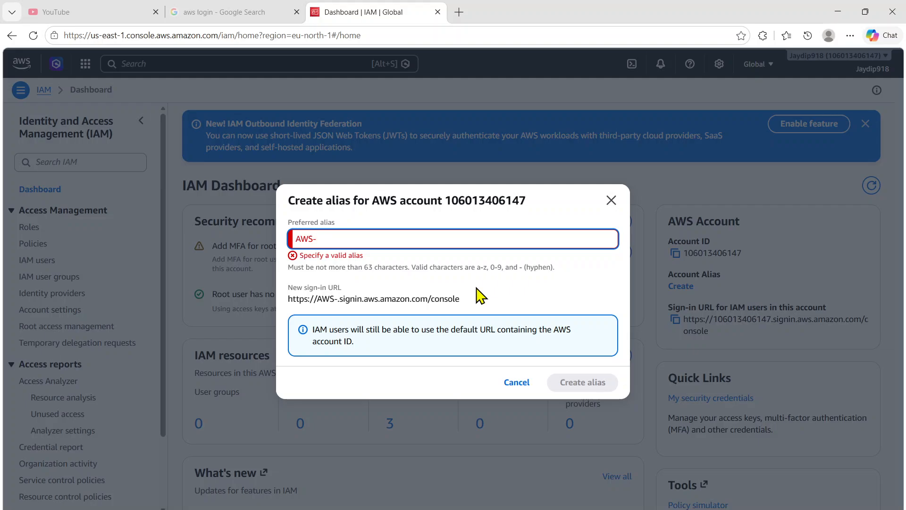
type("Jay")
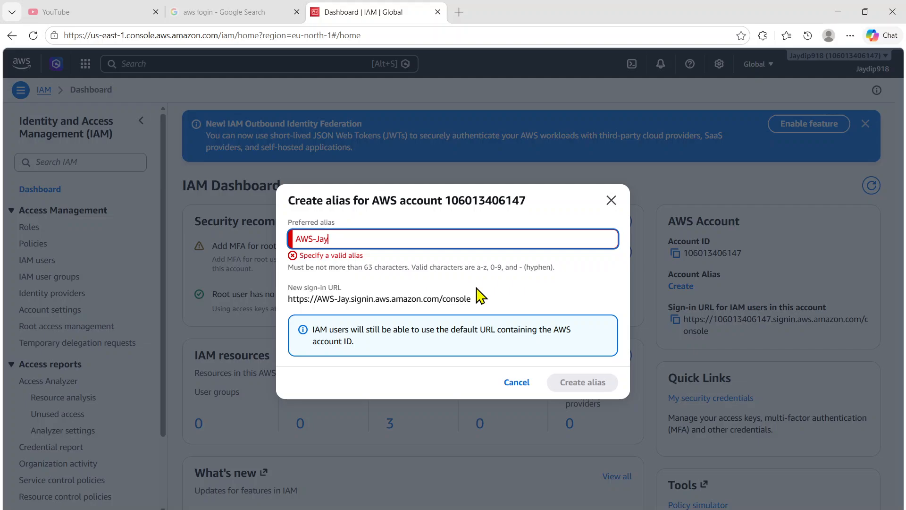
key("BackSpace")
key("BackSpace")
key("BackSpace")
key("BackSpace")
key("BackSpace")
key("BackSpace")
key("BackSpace")
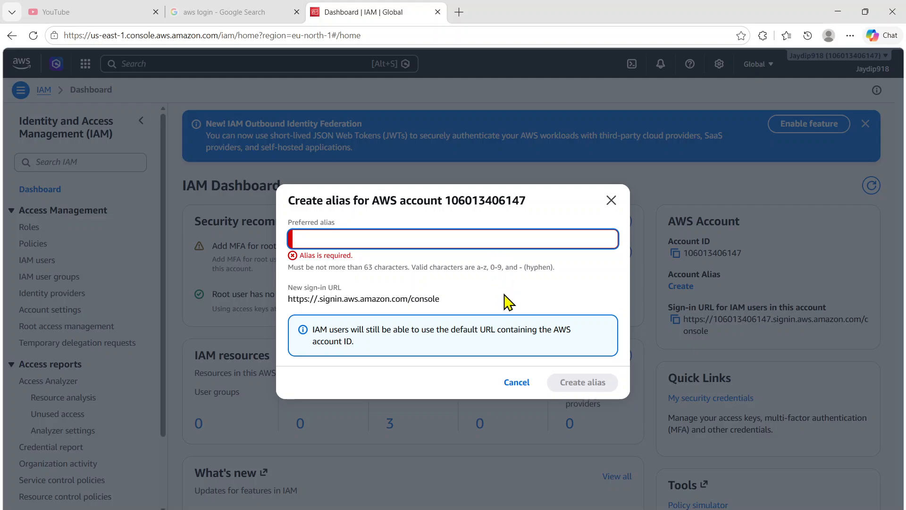
type("Jay")
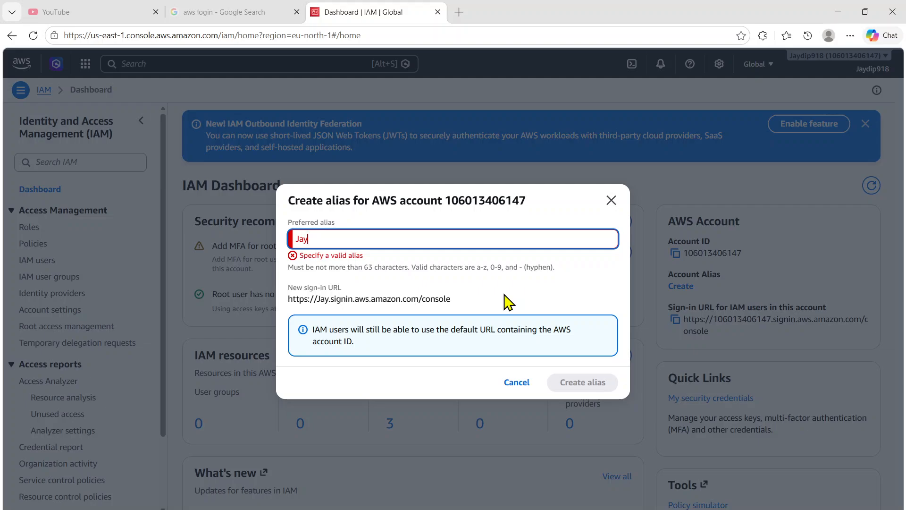
key("BackSpace")
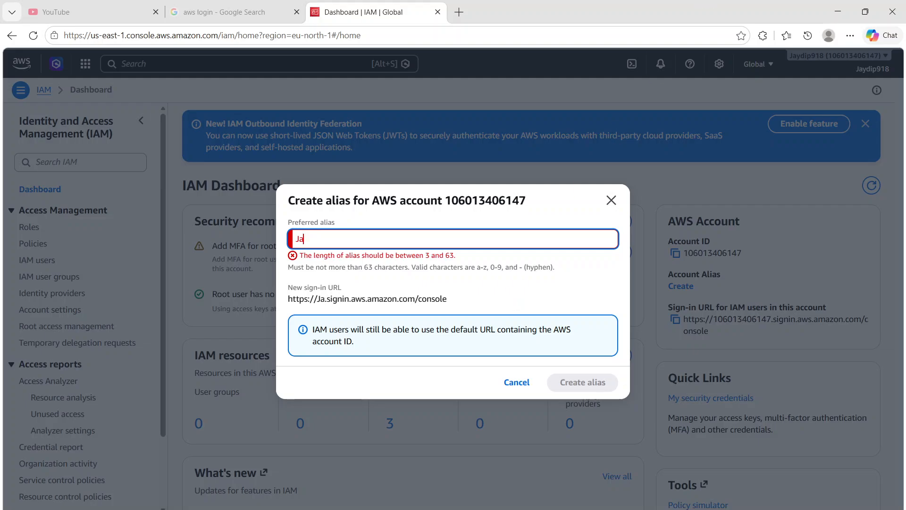
key("BackSpace")
key("BackSpace")
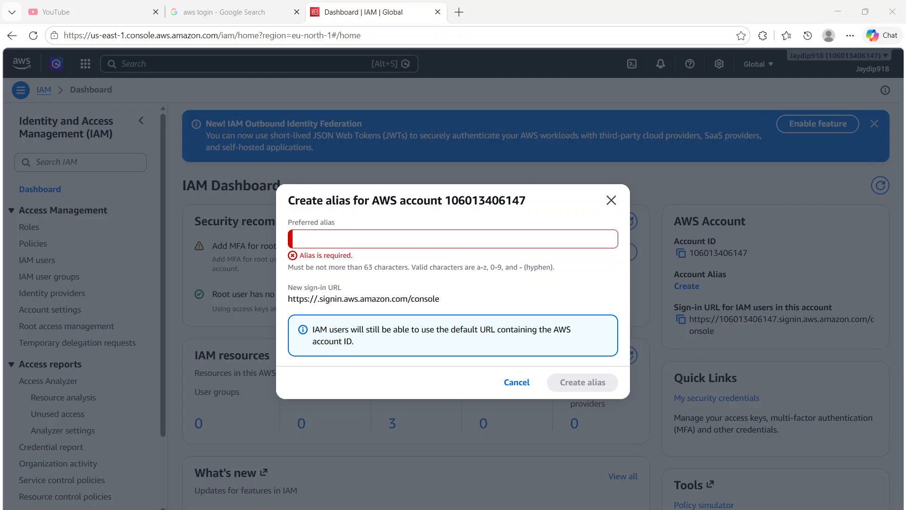
Step: Enter the account name in lowercase as the preferred alias and create the account alias
left_click(356, 238)
type("jay")
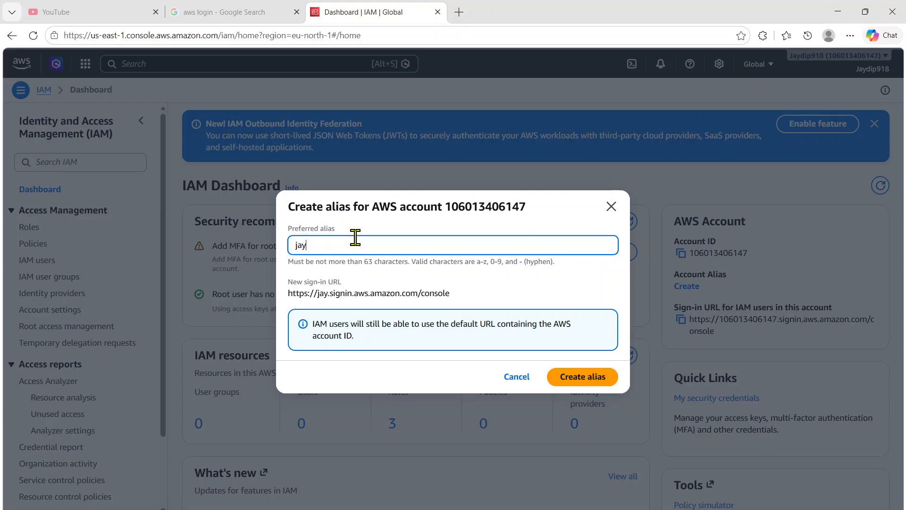
type("dip918")
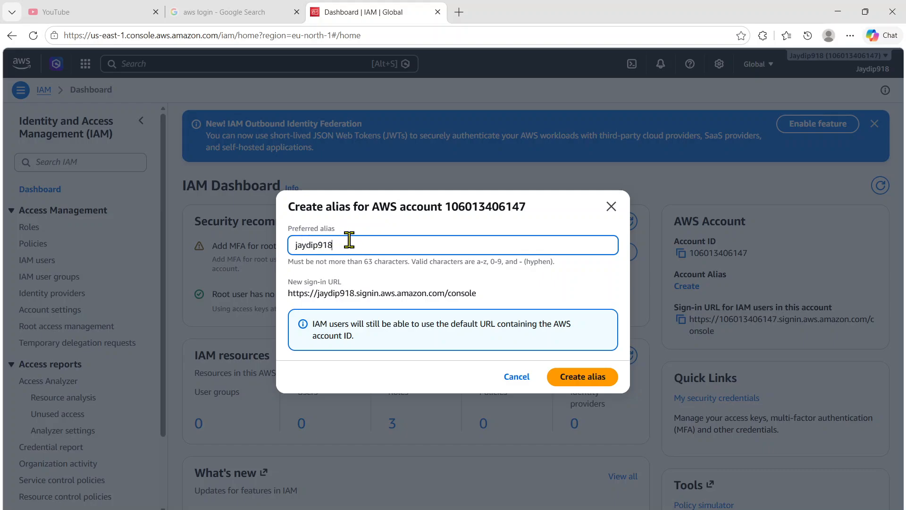
left_click(578, 390)
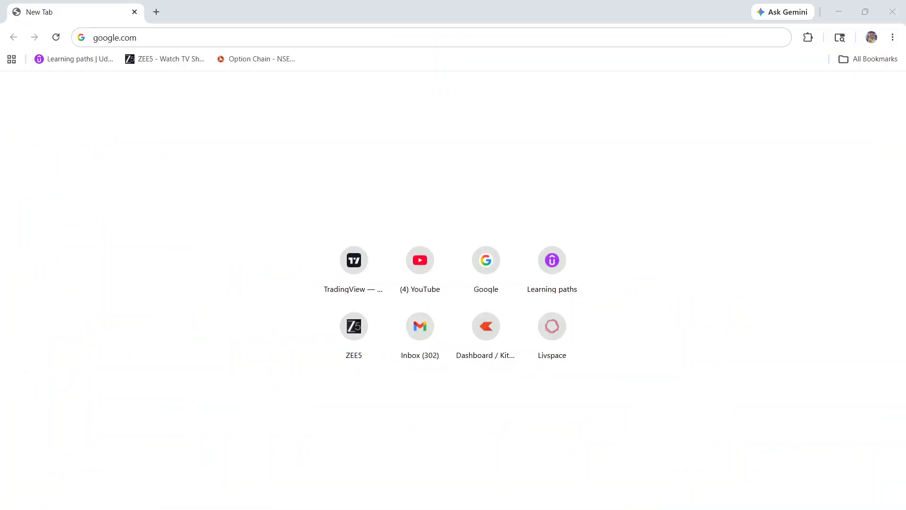
Step: In a separate Chrome window, search Google for "aws login" and open the AWS console sign-in page
left_click(201, 37)
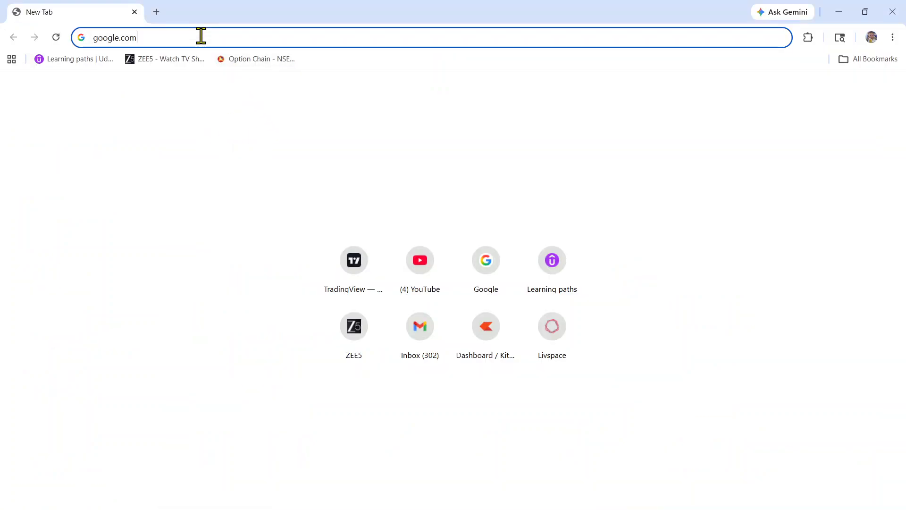
key("Return")
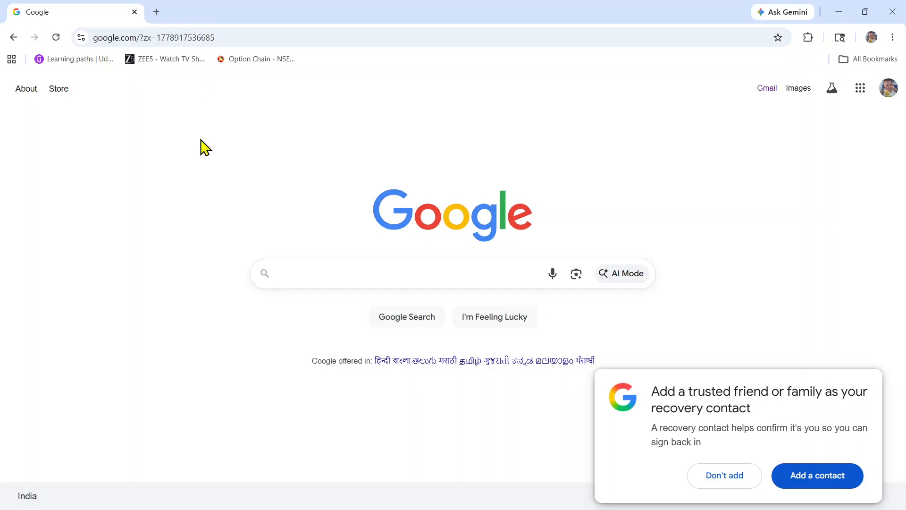
left_click(303, 286)
type("aws")
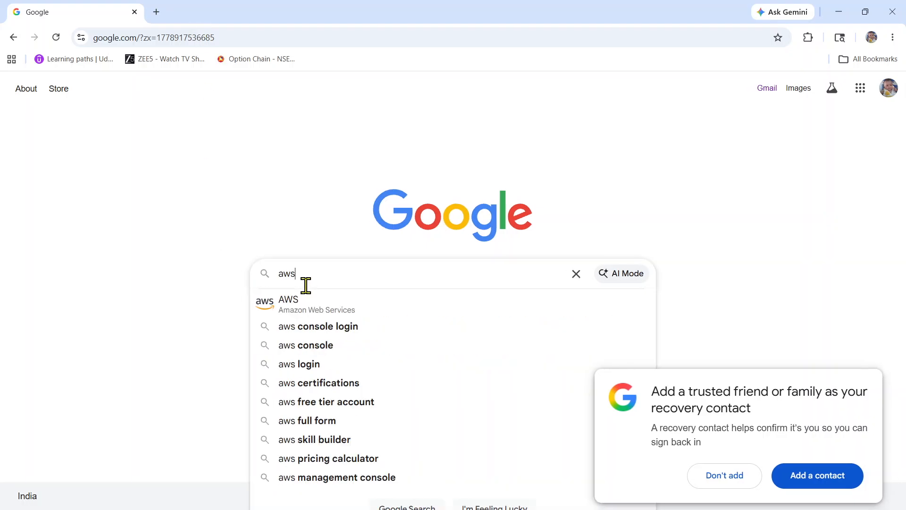
type(" login")
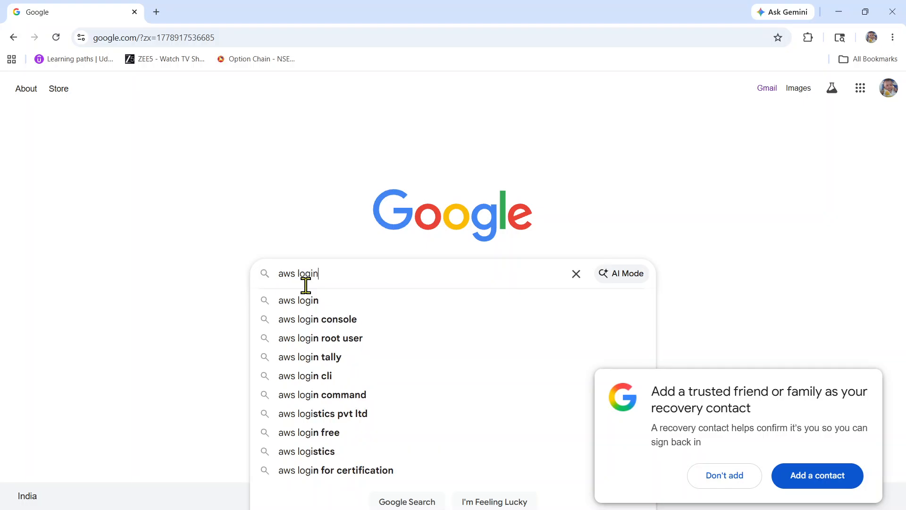
key("Return")
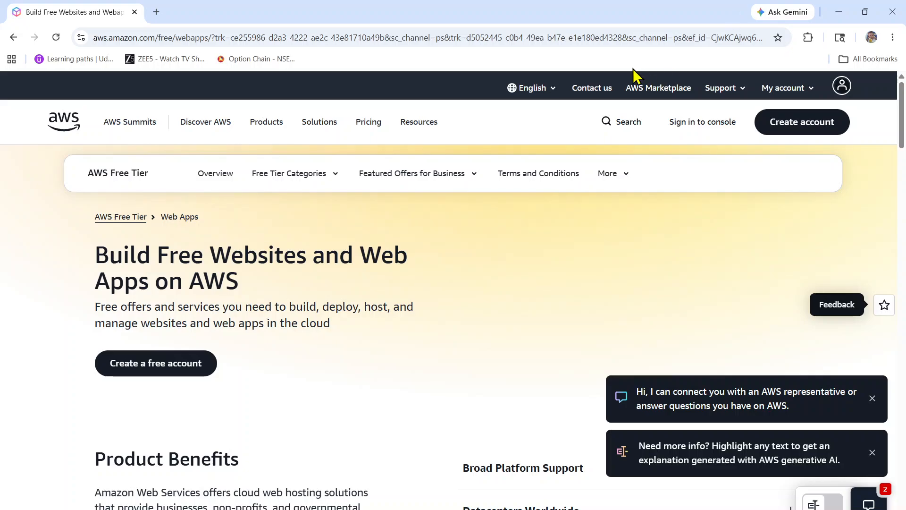
left_click(670, 121)
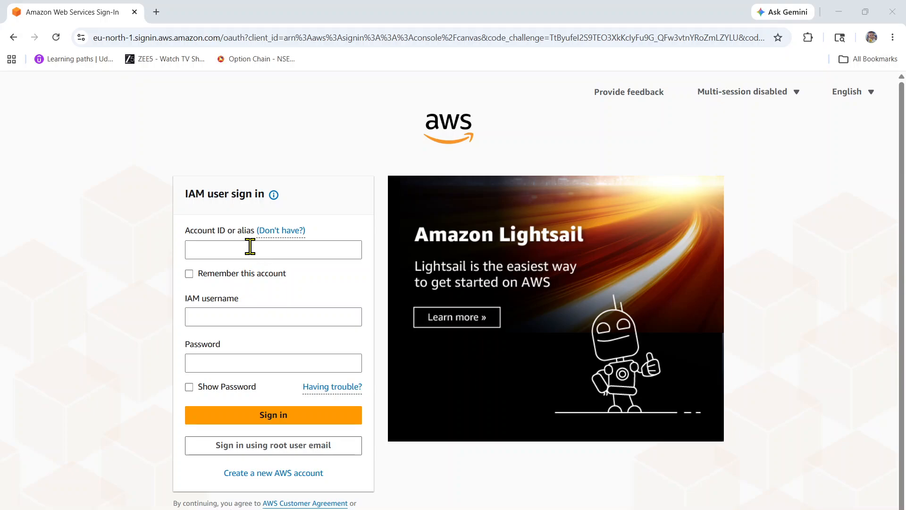
Step: Sign in as the IAM user with the account alias, IAM username and password, and decline saving the password in the browser
left_click(226, 254)
left_click(195, 248)
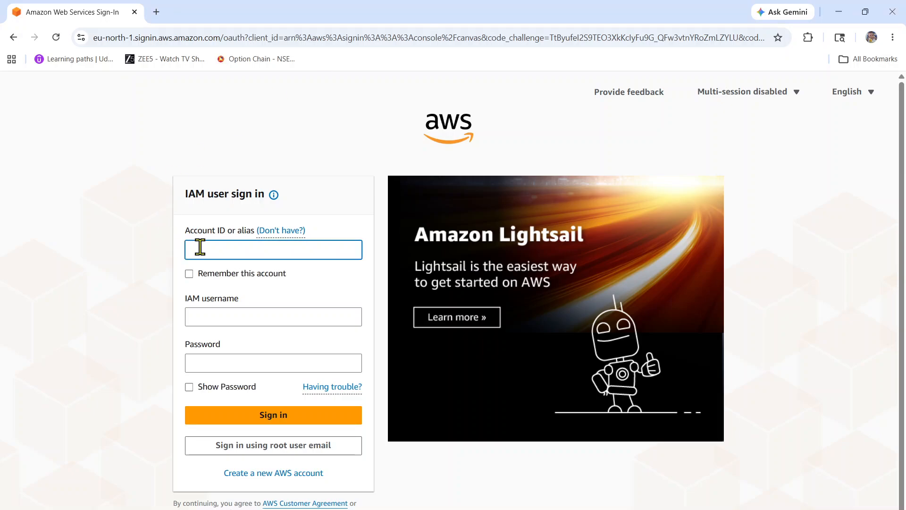
type("jaydip918")
left_click(215, 314)
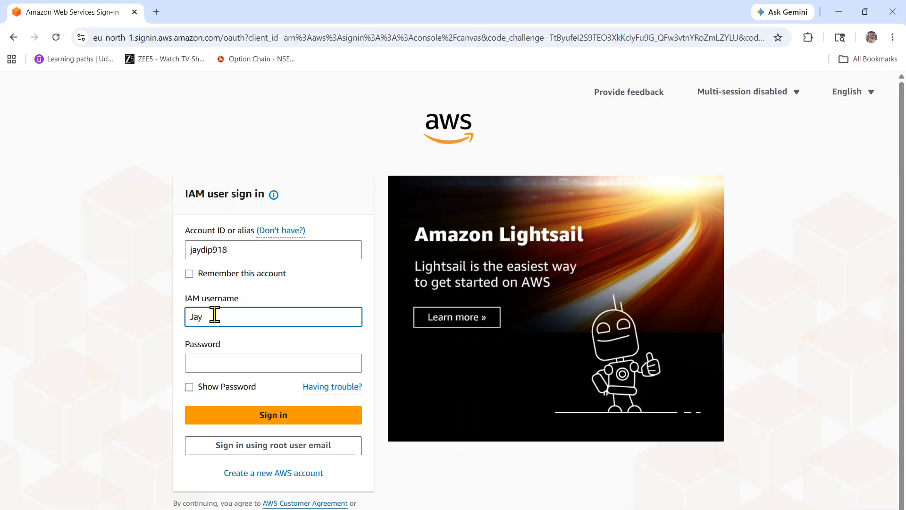
left_click(230, 363)
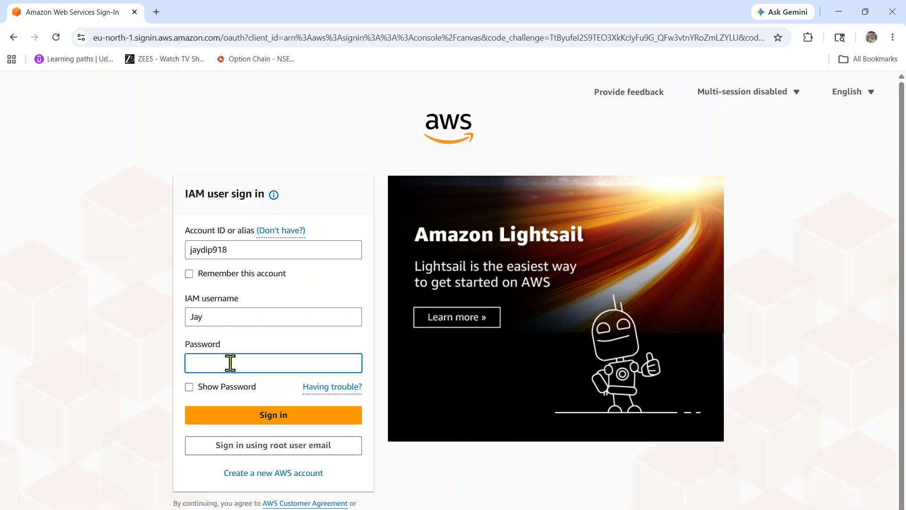
key("BackSpace")
type("••••••")
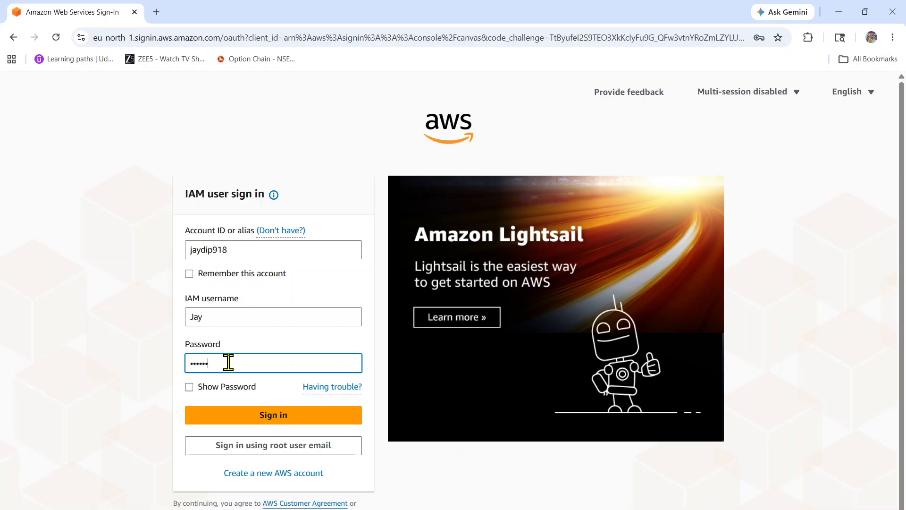
type("•••••")
left_click(282, 424)
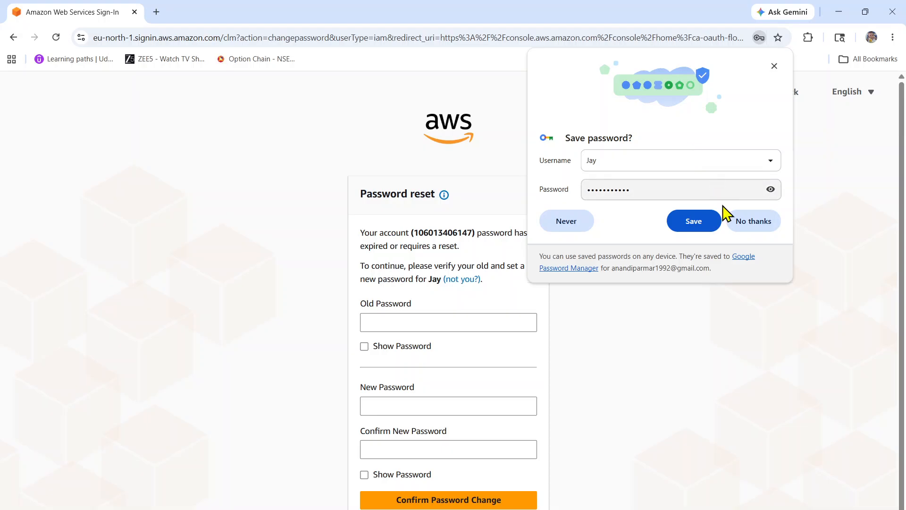
left_click(742, 222)
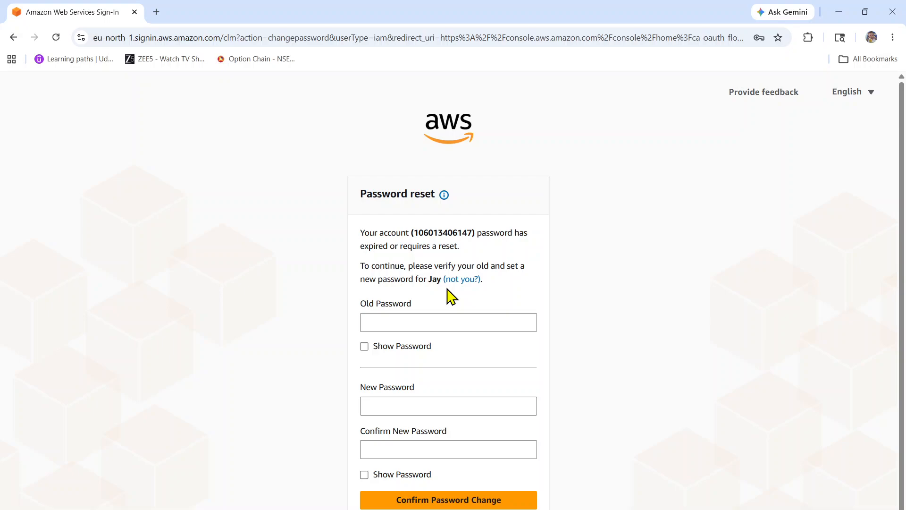
scroll(451, 297, "down", 1)
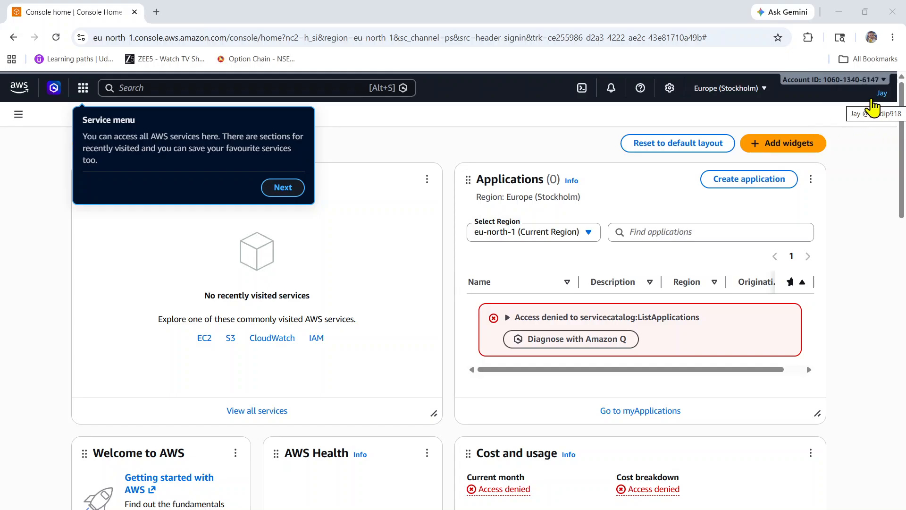
Step: Show the account details of the IAM user's session and of the root session side by side to compare them
left_click(883, 97)
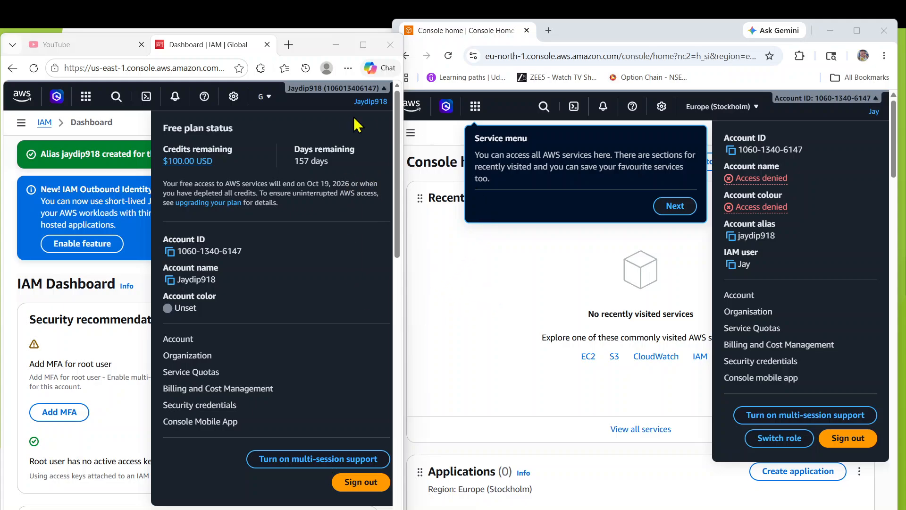
left_click(370, 112)
left_click(369, 109)
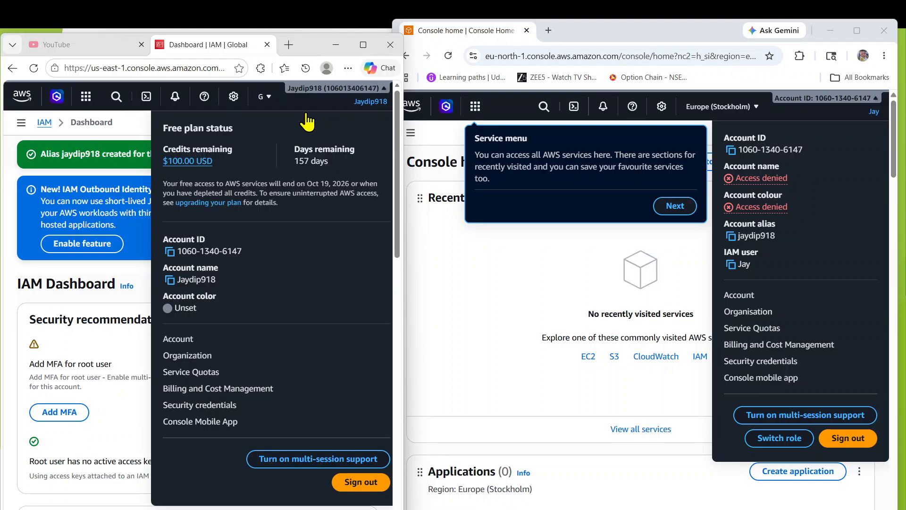